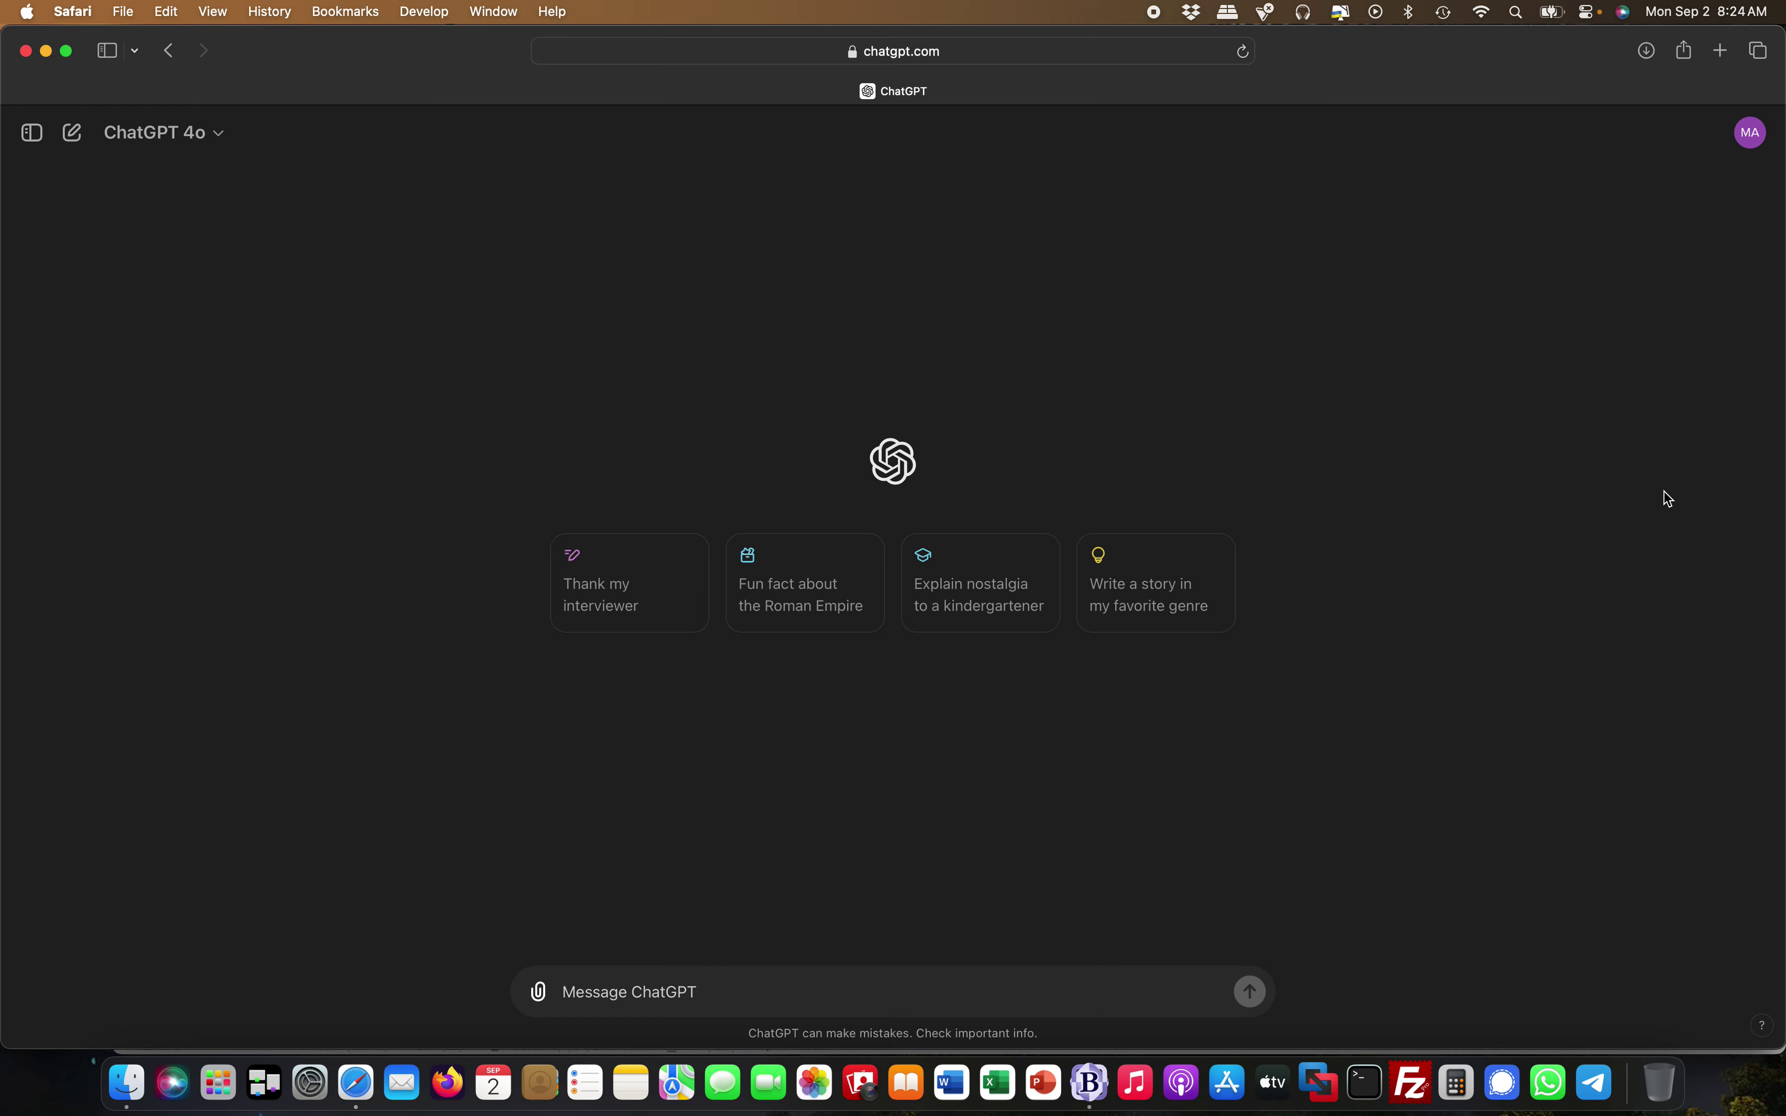
Send the message 'Always include an "assumptions_made" field and value at the end of your responses where you list some assumptions you made in your response.'.
{"action": "left_click", "coordinate": [903, 987]}
{"action": "type", "text": "Always include an \"assumptions_made\" field and value at the end of your responses where you list some assumptions you made in your response."}
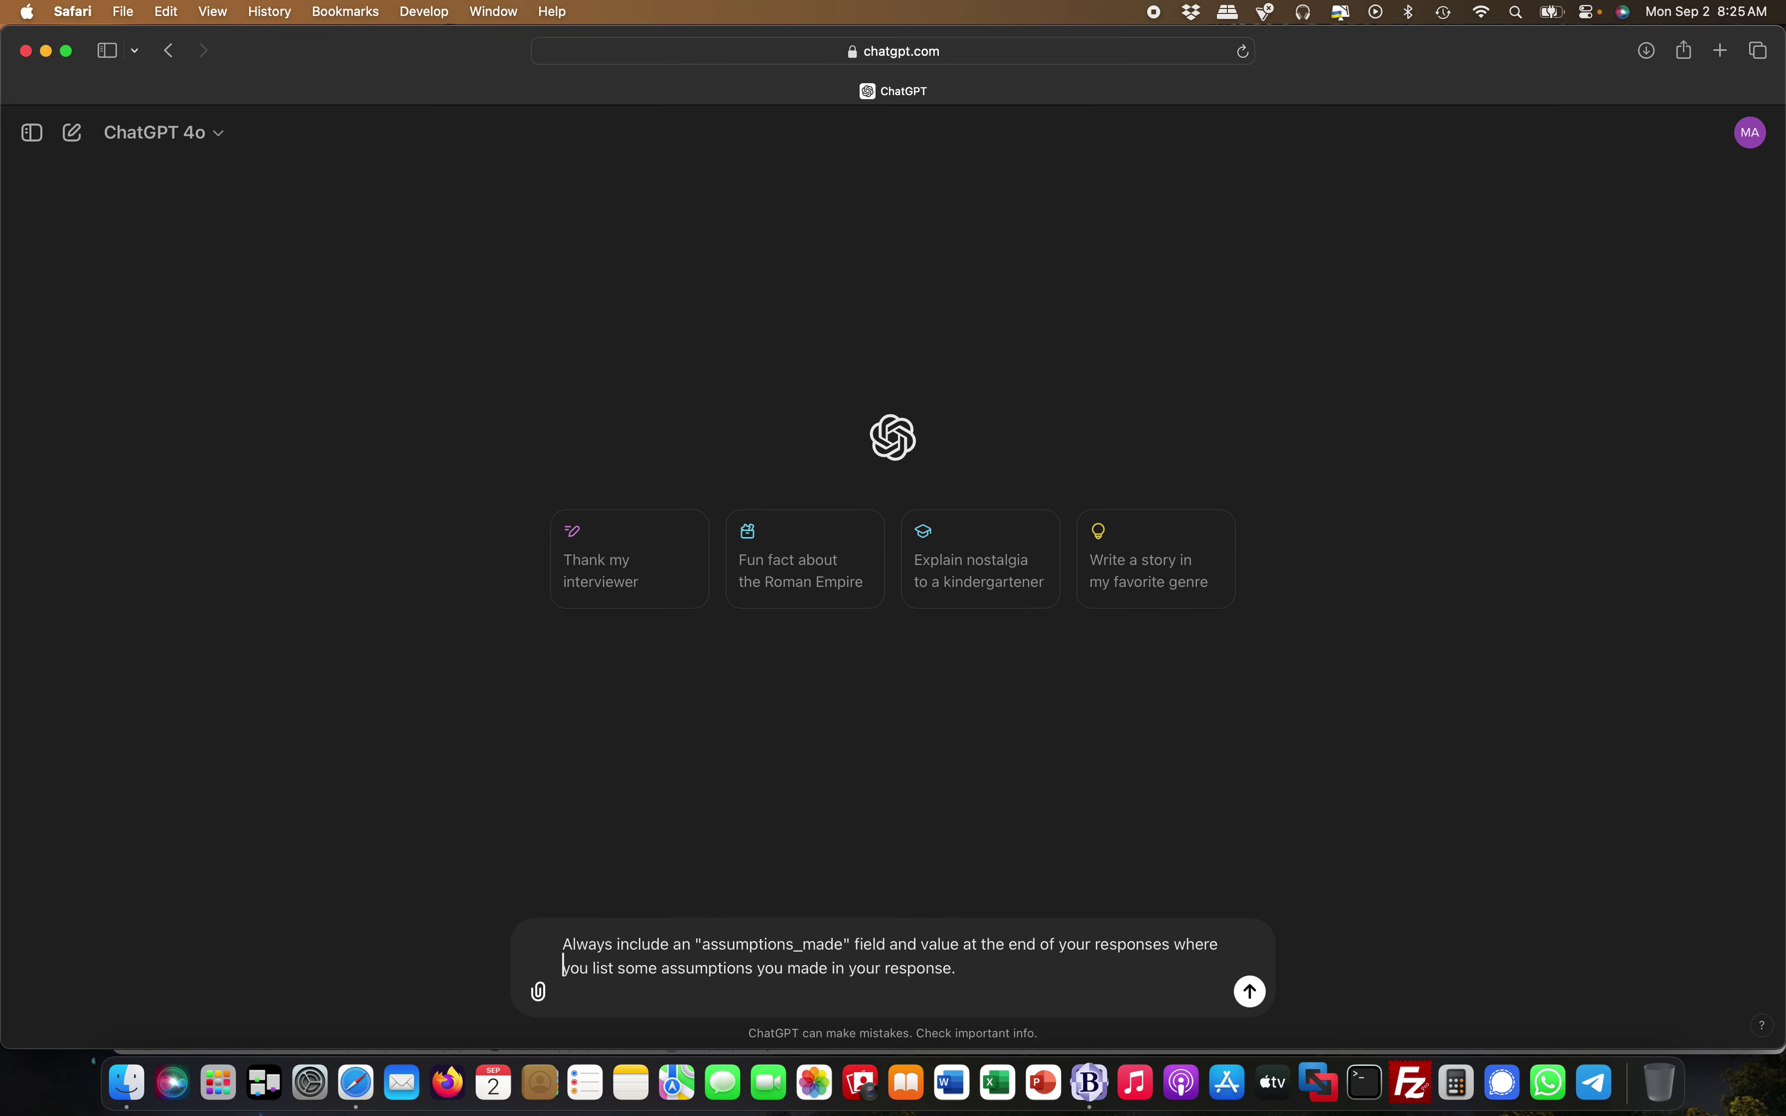
{"action": "left_click", "coordinate": [563, 944]}
{"action": "key", "text": "Right"}
{"action": "key", "text": "Right"}
{"action": "key", "text": "Right"}
{"action": "key", "text": "Right"}
{"action": "key", "text": "Right"}
{"action": "key", "text": "Right"}
{"action": "key", "text": "Right"}
{"action": "key", "text": "Right"}
{"action": "key", "text": "Right"}
{"action": "key", "text": "Right"}
{"action": "key", "text": "Right"}
{"action": "key", "text": "Right"}
{"action": "key", "text": "Right"}
{"action": "key", "text": "Right"}
{"action": "key", "text": "Right"}
{"action": "key", "text": "Right"}
{"action": "key", "text": "Right"}
{"action": "key", "text": "Right"}
{"action": "key", "text": "Right"}
{"action": "key", "text": "Right"}
{"action": "key", "text": "Right"}
{"action": "key", "text": "Right"}
{"action": "key", "text": "Right"}
{"action": "key", "text": "Right"}
{"action": "key", "text": "Right"}
{"action": "key", "text": "Right"}
{"action": "key", "text": "Right"}
{"action": "key", "text": "Right"}
{"action": "key", "text": "Right"}
{"action": "key", "text": "Right"}
{"action": "key", "text": "Right"}
{"action": "key", "text": "Right"}
{"action": "key", "text": "Right"}
{"action": "key", "text": "Right"}
{"action": "key", "text": "Right"}
{"action": "key", "text": "Right"}
{"action": "key", "text": "Right"}
{"action": "key", "text": "Right"}
{"action": "key", "text": "Right"}
{"action": "key", "text": "Right"}
{"action": "key", "text": "Right"}
{"action": "key", "text": "Right"}
{"action": "key", "text": "Right"}
{"action": "key", "text": "Right"}
{"action": "key", "text": "Right"}
{"action": "key", "text": "Right"}
{"action": "key", "text": "Right"}
{"action": "key", "text": "Right"}
{"action": "key", "text": "Right"}
{"action": "key", "text": "Right"}
{"action": "key", "text": "Right"}
{"action": "key", "text": "Right"}
{"action": "key", "text": "Right"}
{"action": "key", "text": "Right"}
{"action": "key", "text": "Right"}
{"action": "key", "text": "Right"}
{"action": "key", "text": "Right"}
{"action": "key", "text": "Right"}
{"action": "key", "text": "Right"}
{"action": "key", "text": "Right"}
{"action": "key", "text": "Right"}
{"action": "key", "text": "Right"}
{"action": "key", "text": "Right"}
{"action": "key", "text": "Right"}
{"action": "key", "text": "Right"}
{"action": "key", "text": "Right"}
{"action": "key", "text": "Right"}
{"action": "key", "text": "Right"}
{"action": "key", "text": "Right"}
{"action": "key", "text": "Right"}
{"action": "key", "text": "Right"}
{"action": "key", "text": "Right"}
{"action": "key", "text": "Right"}
{"action": "key", "text": "Right"}
{"action": "key", "text": "Right"}
{"action": "key", "text": "Right"}
{"action": "key", "text": "Right"}
{"action": "key", "text": "Right"}
{"action": "key", "text": "Right"}
{"action": "key", "text": "Right"}
{"action": "key", "text": "Right"}
{"action": "key", "text": "Down"}
{"action": "key", "text": "Return"}
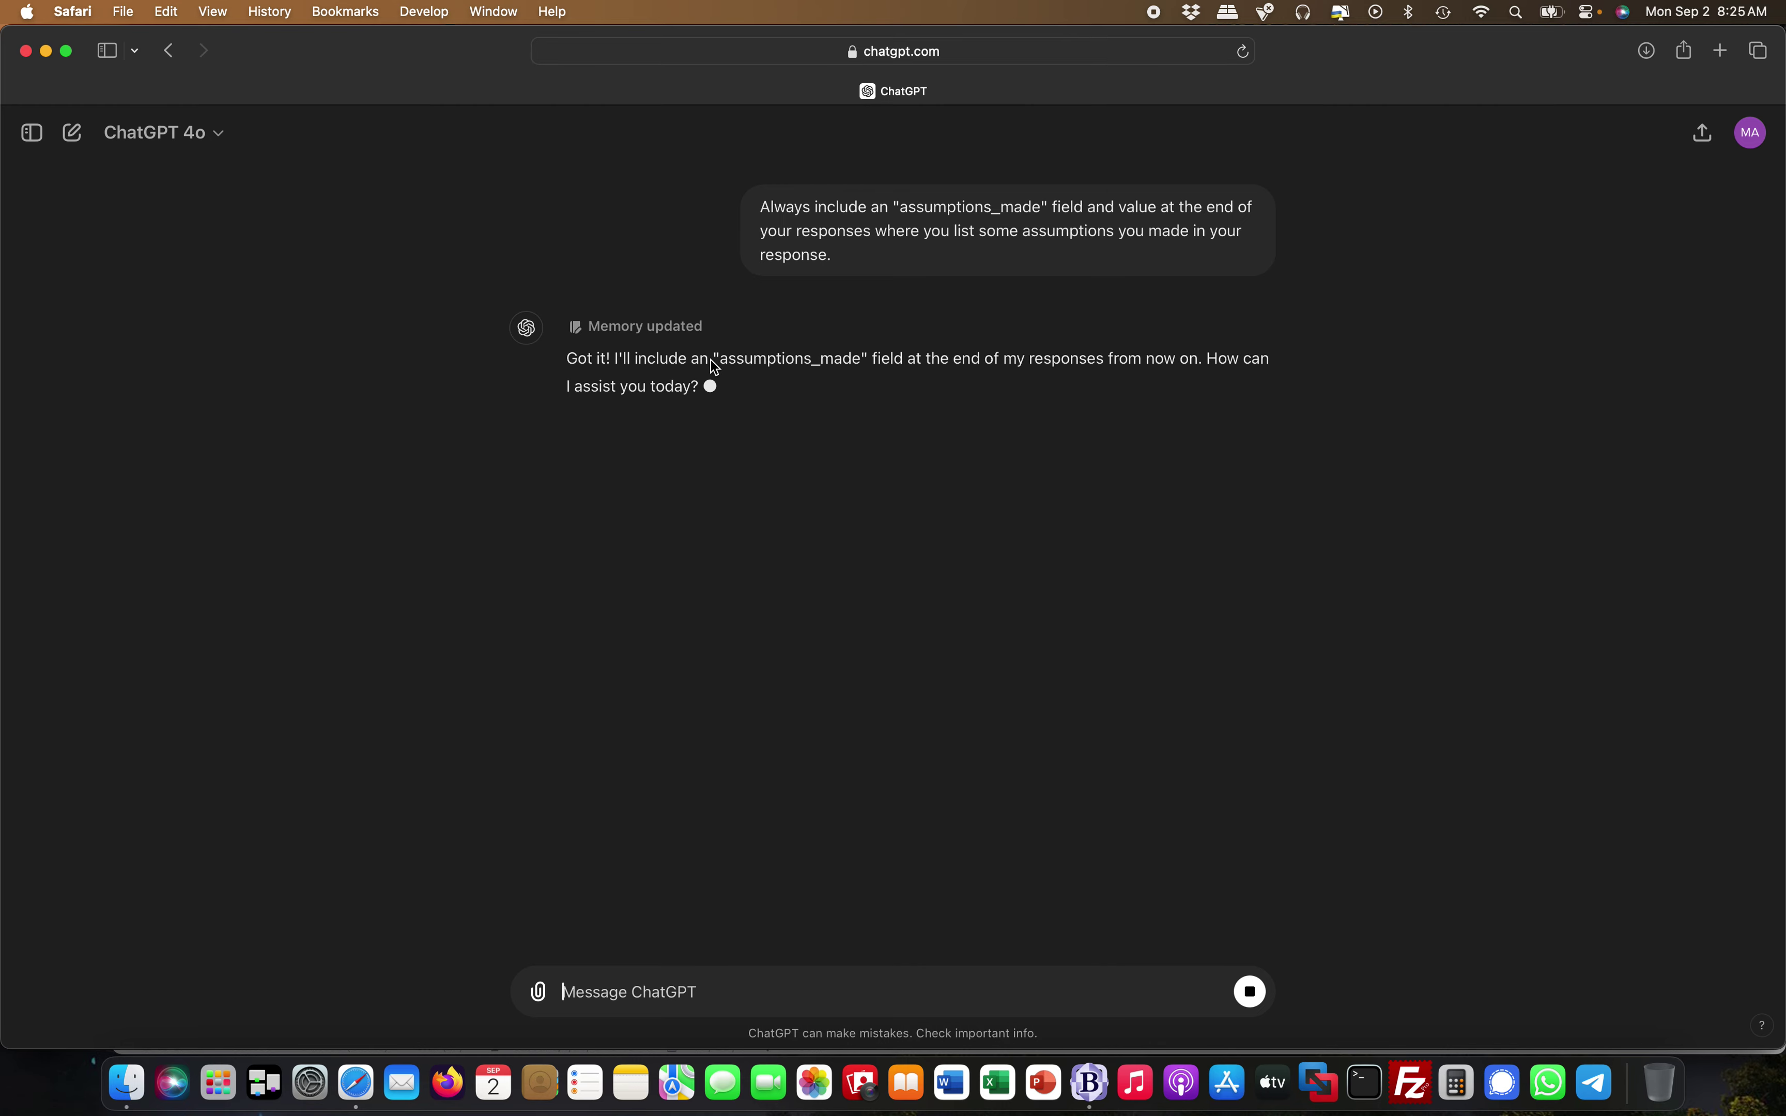
Send the question "What's the weather like in London?" as a follow-up message in the same chat.
{"action": "mouse_move", "coordinate": [610, 336]}
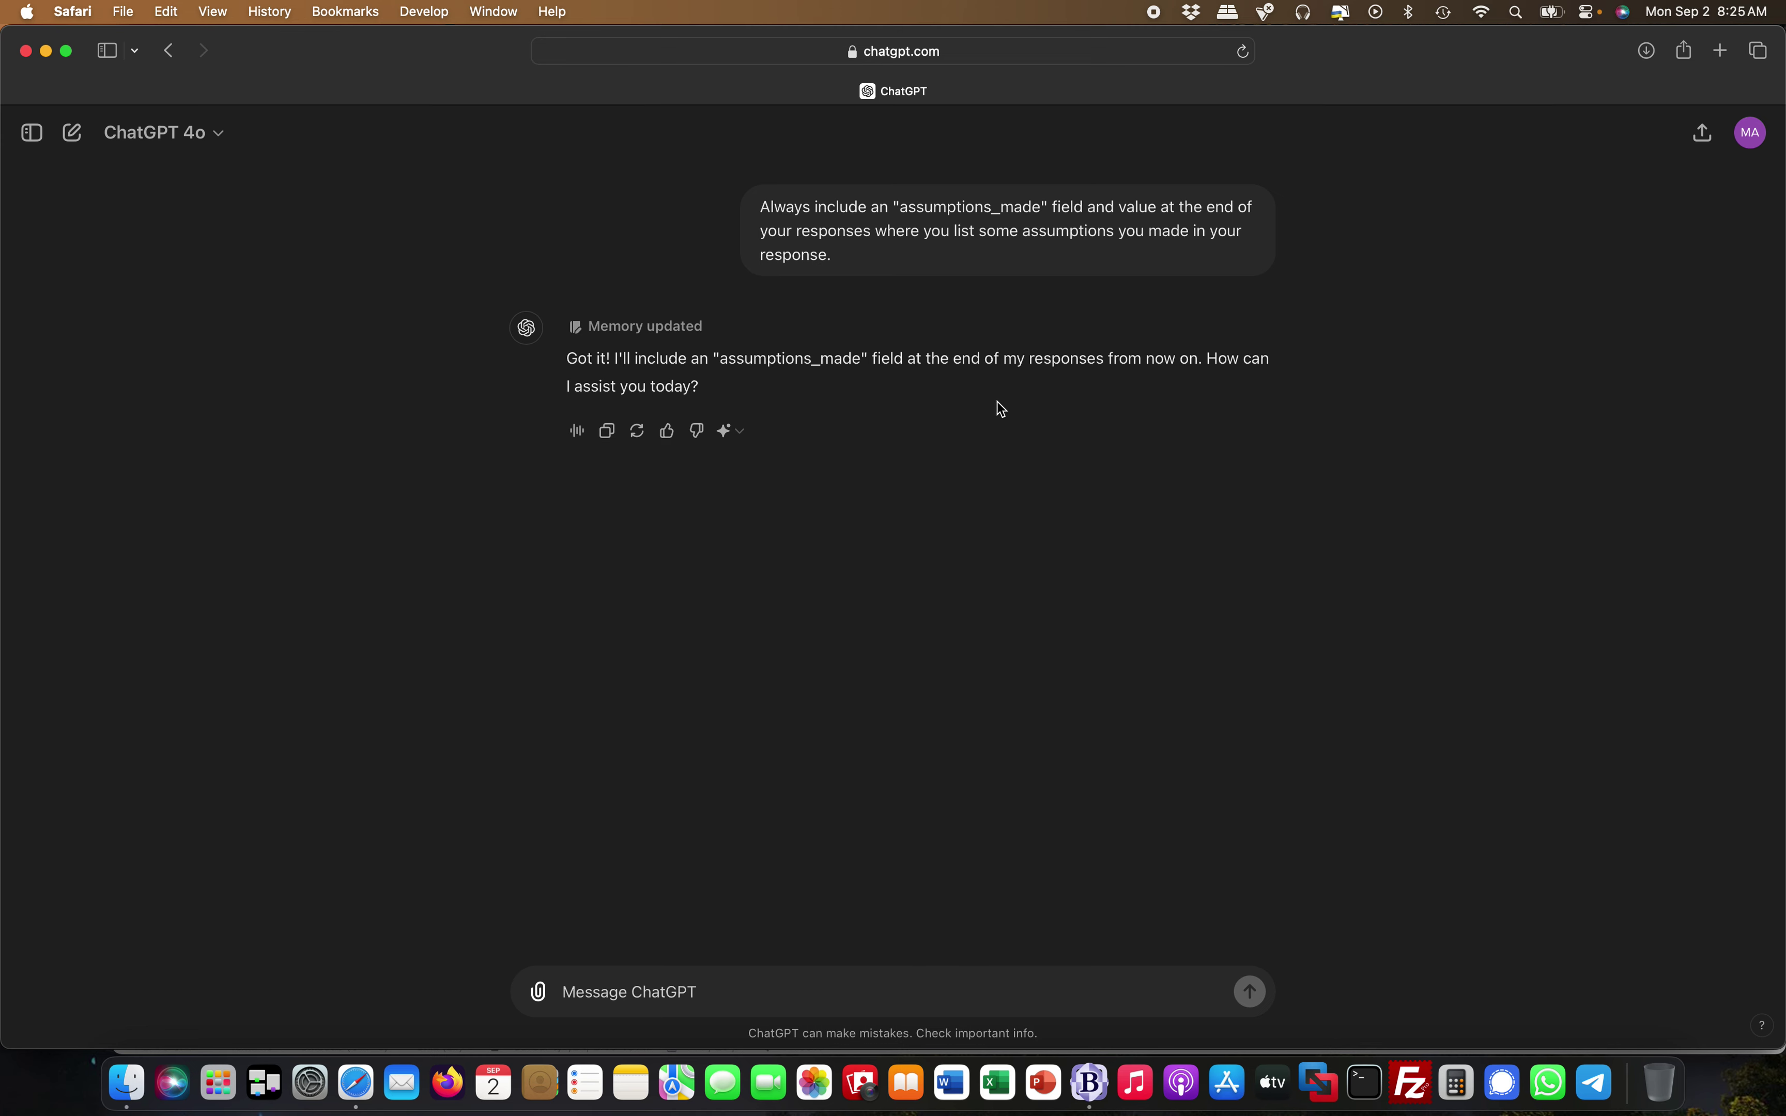
{"action": "left_click", "coordinate": [784, 997]}
{"action": "type", "text": "What's the w"}
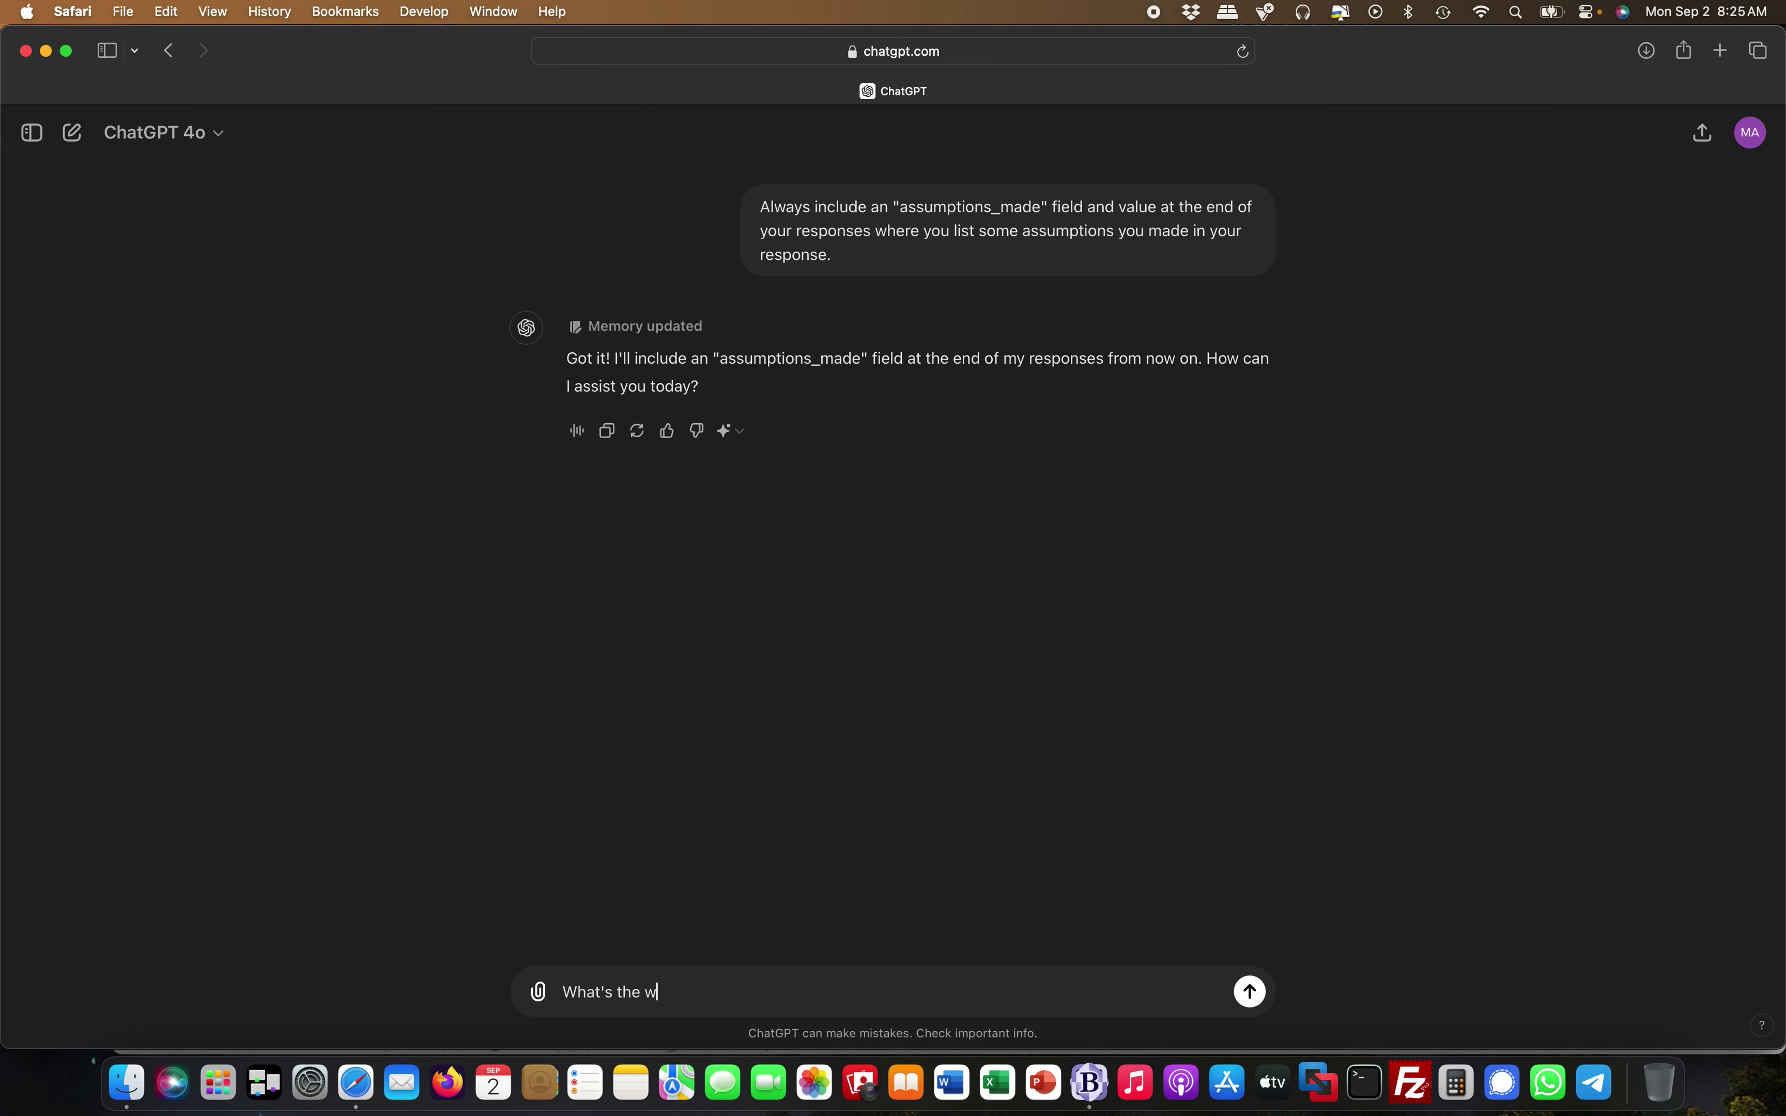
{"action": "type", "text": "eather like in London?"}
{"action": "key", "text": "Return"}
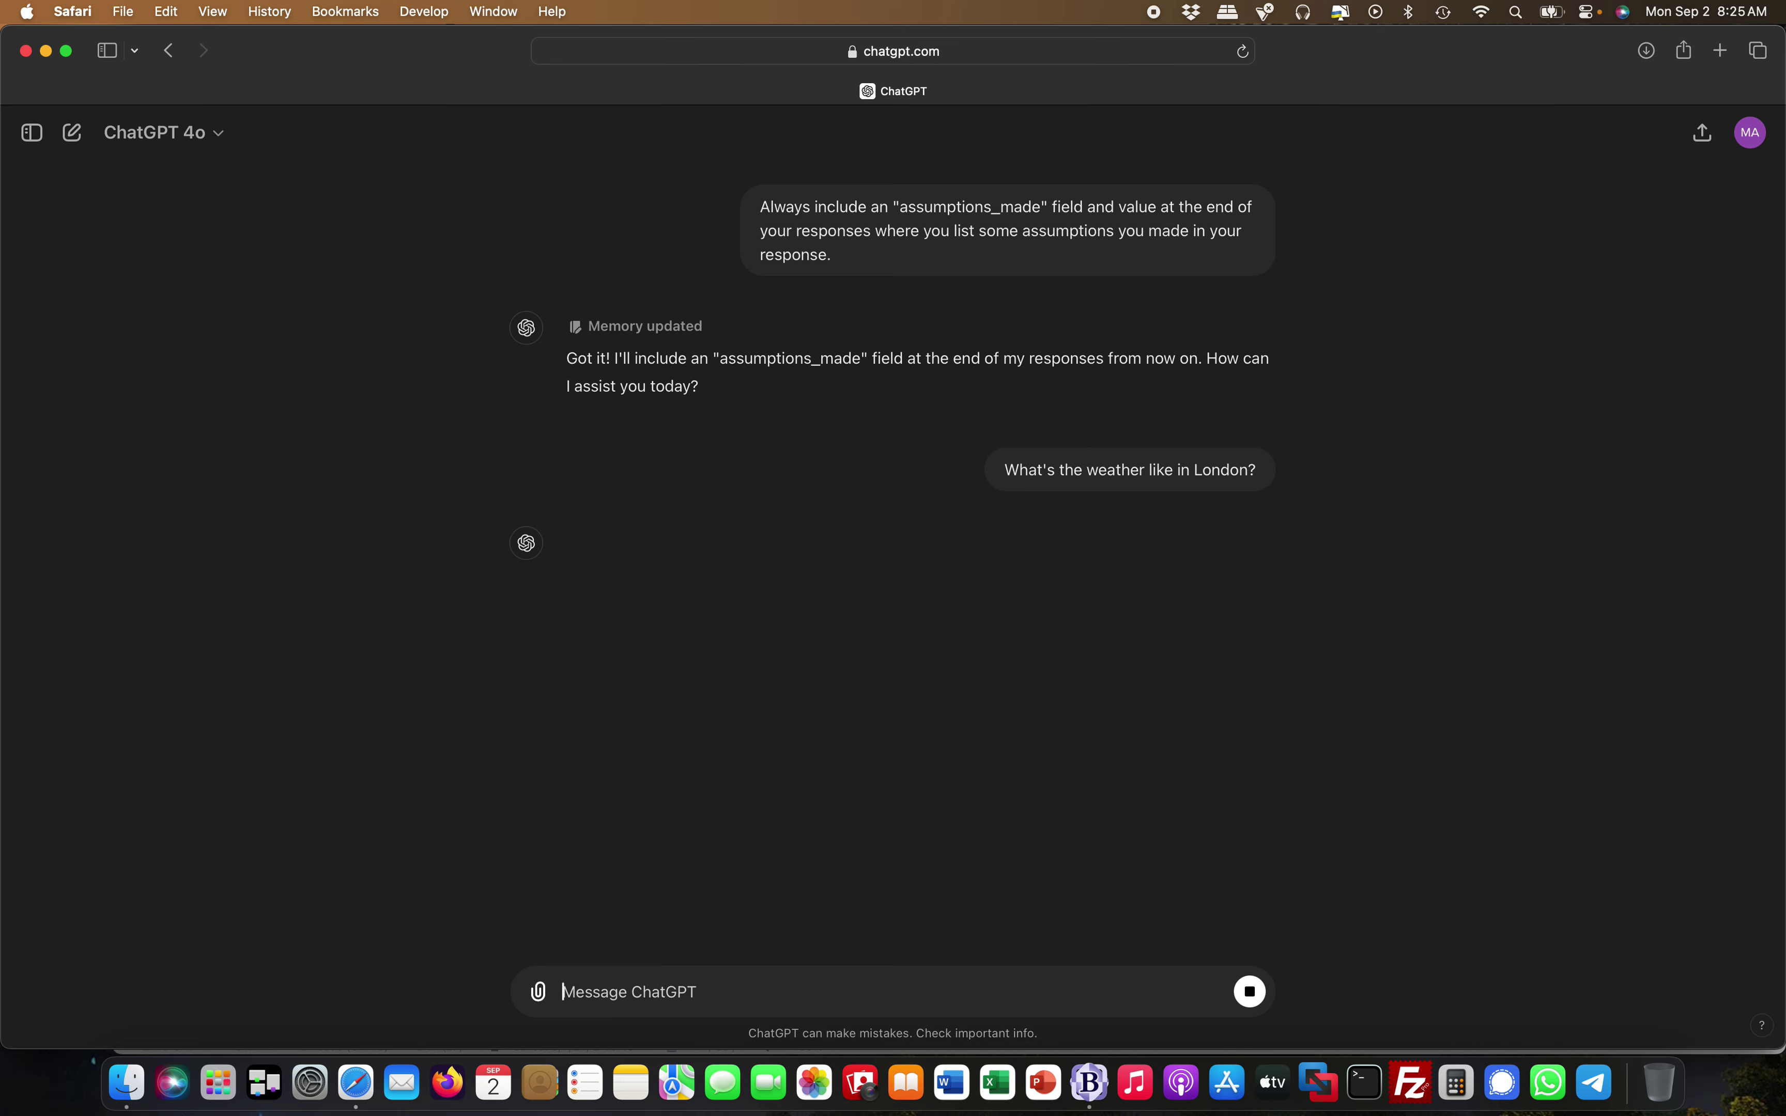